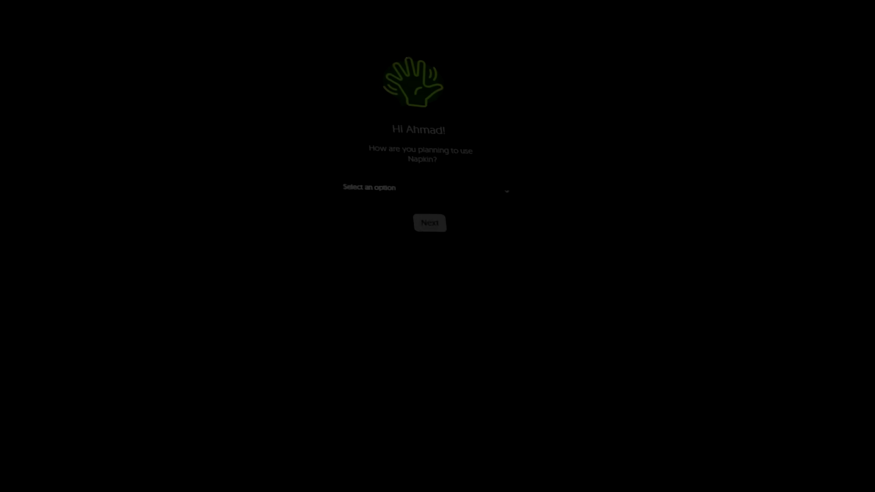
Sign in to Napkin AI with the Google account
click(487, 187)
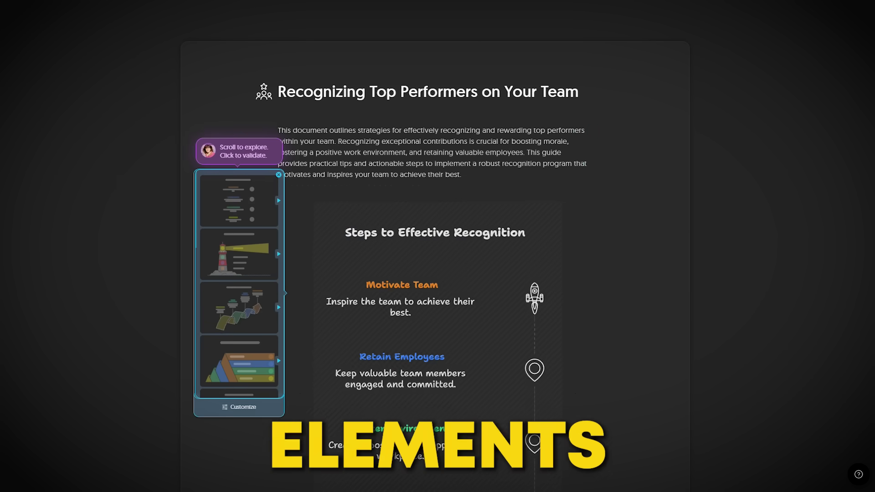
Deselect the Boost Morale and Motivate Team boxes and switch the visual to a side-by-side comparison layout
scroll(424, 312, down, 5)
click(402, 310)
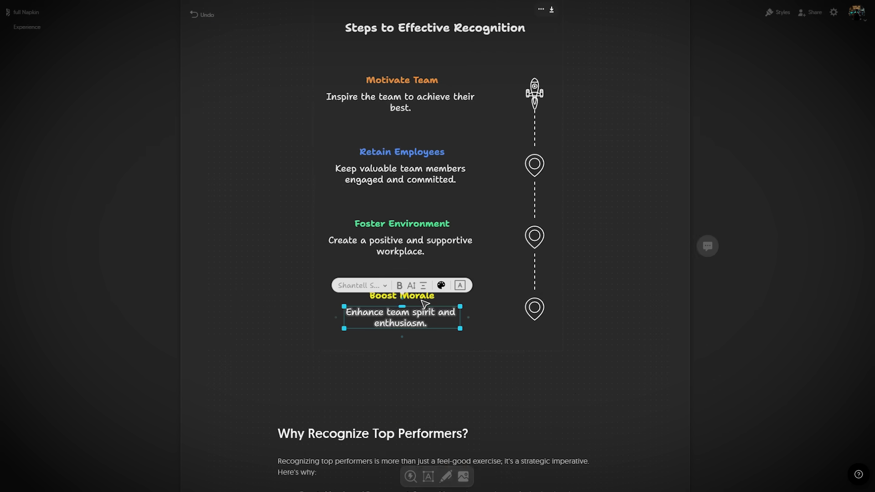
scroll(401, 106, up, 4)
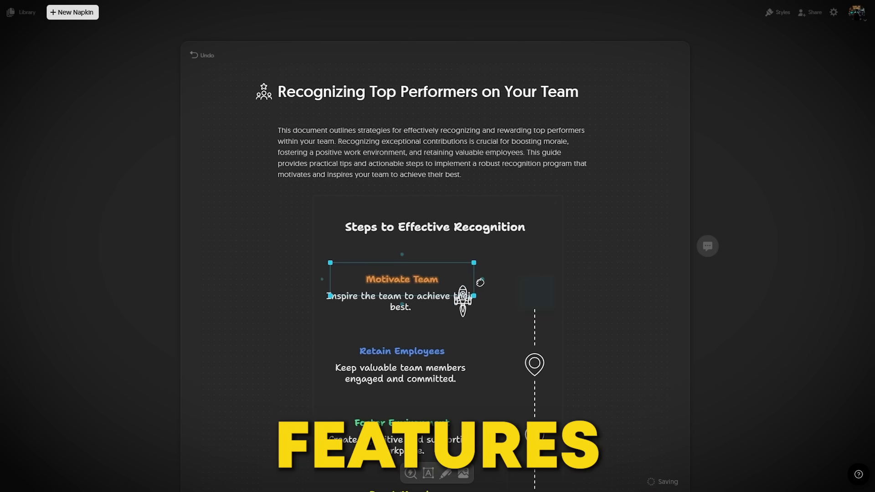
click(523, 276)
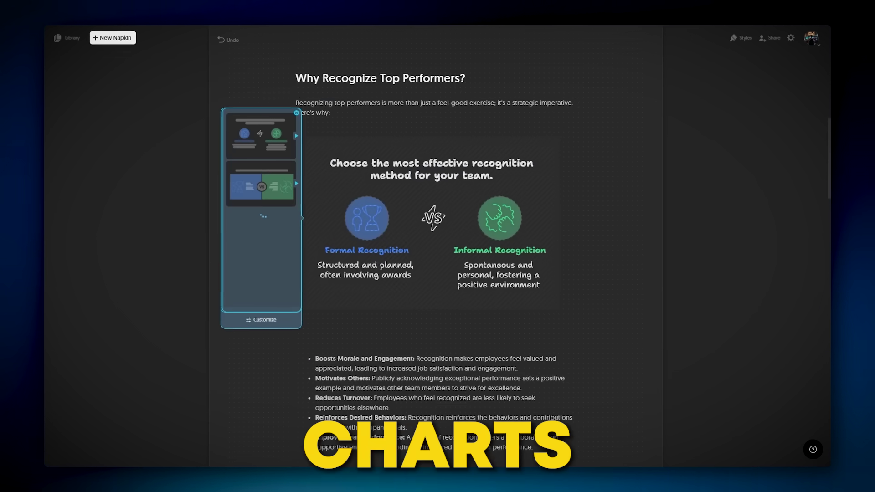
click(278, 187)
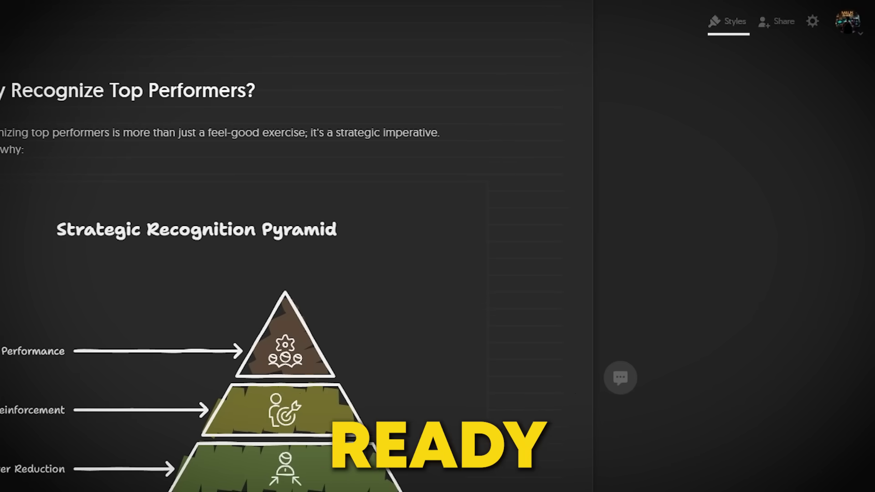
Create a new custom style with colours taken from the Amazon Color Palette image
click(728, 23)
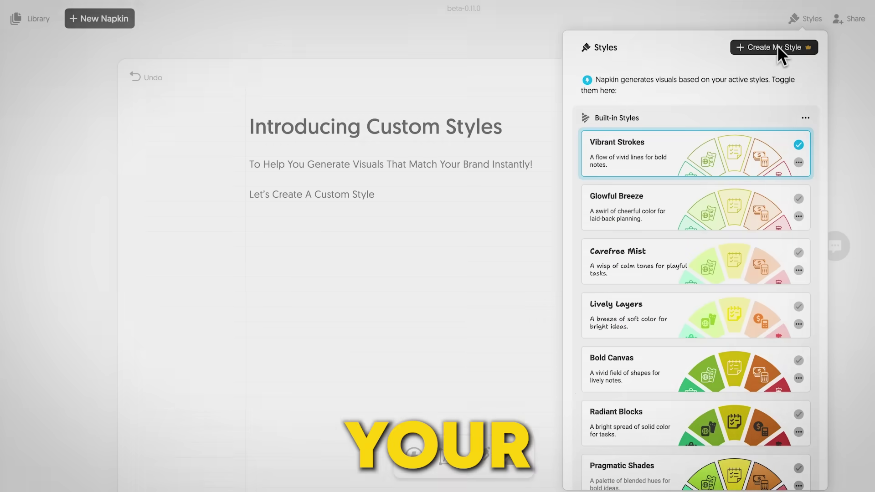
click(778, 45)
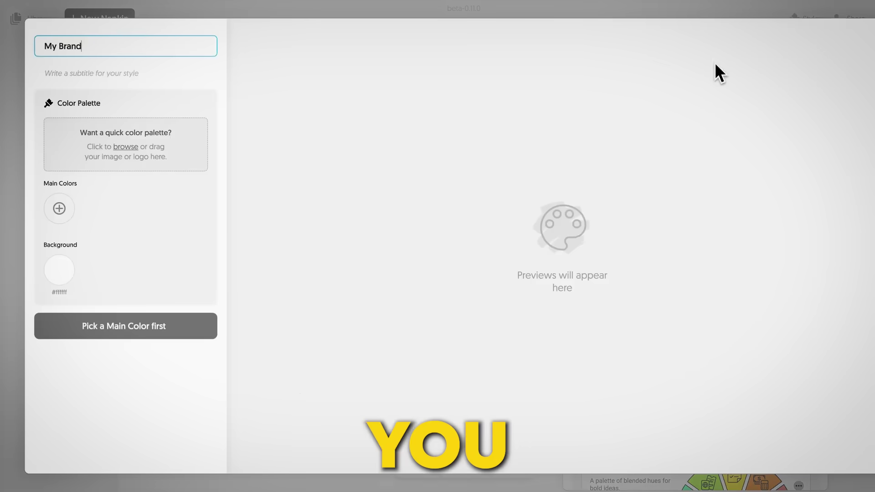
click(129, 147)
click(413, 143)
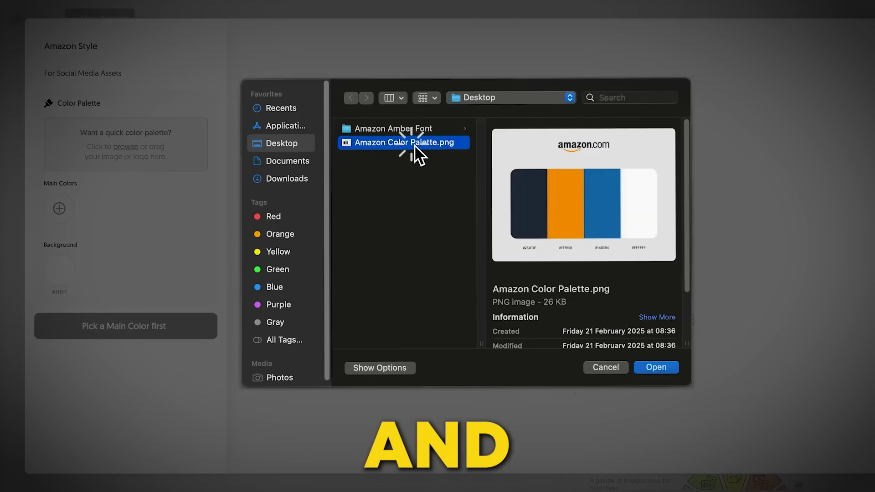
click(659, 371)
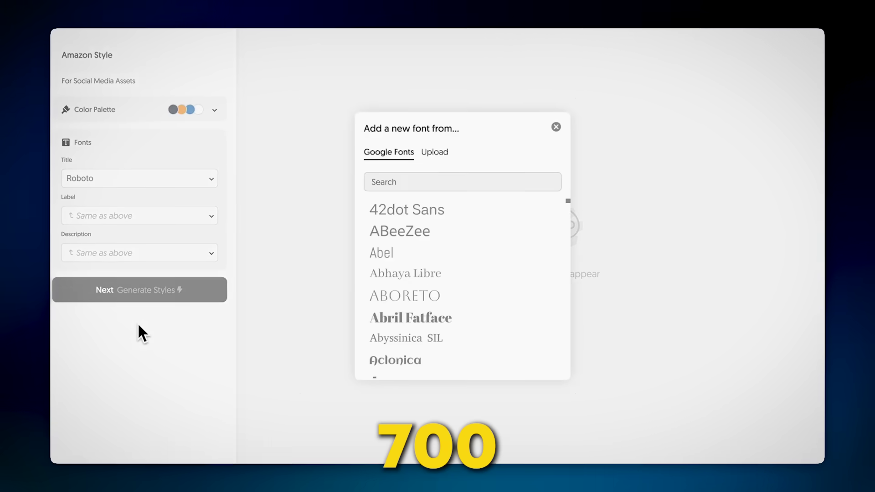
Upload all 12 Amazon Ember .ttf font files from the Amazon Amber Font folder
click(437, 154)
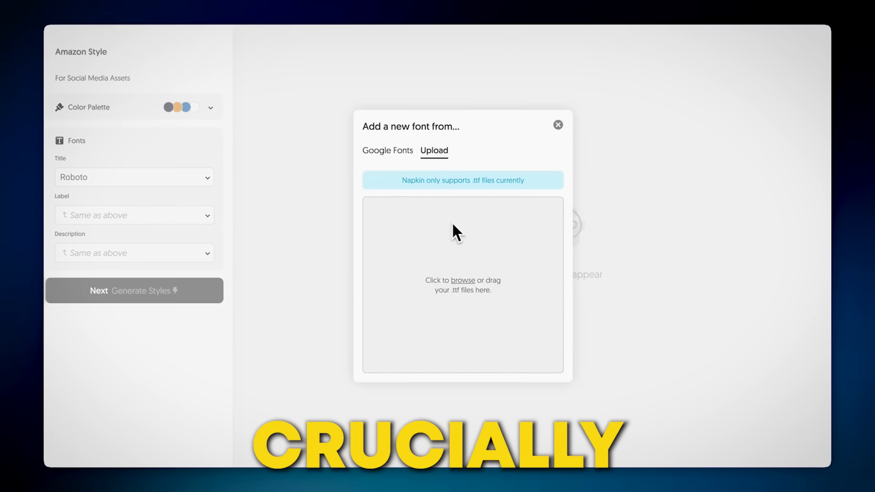
click(458, 279)
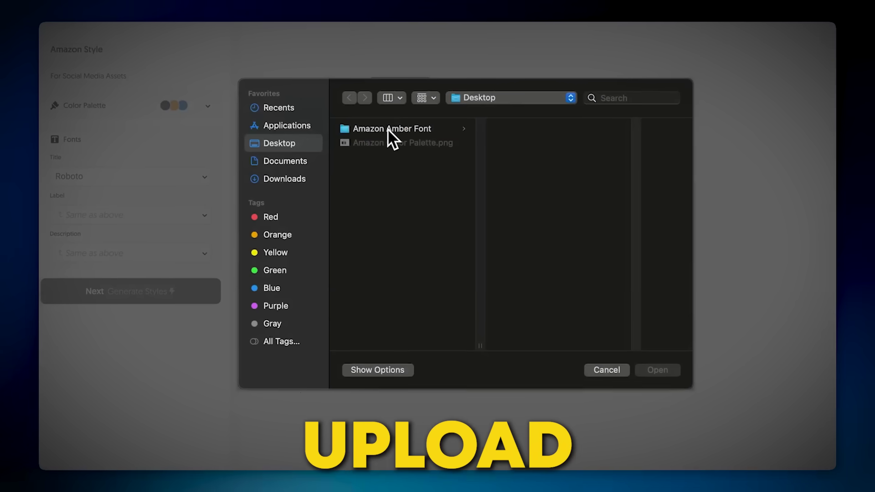
click(387, 130)
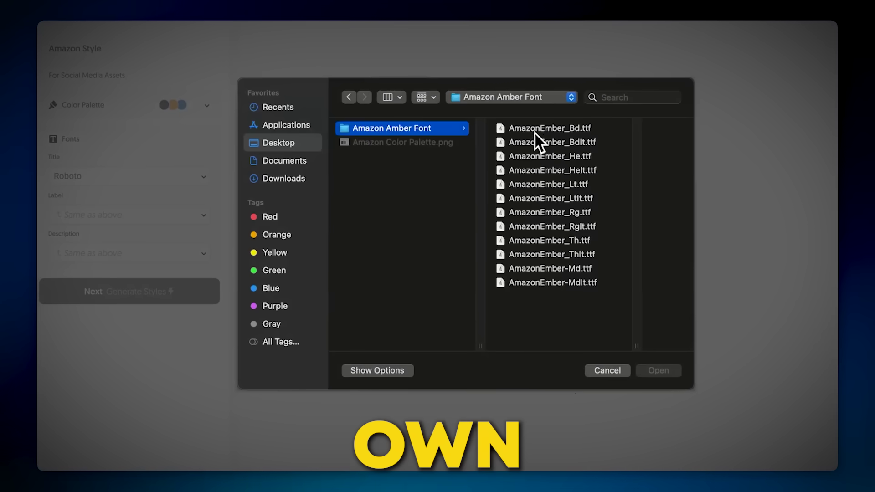
drag(574, 291, 545, 132)
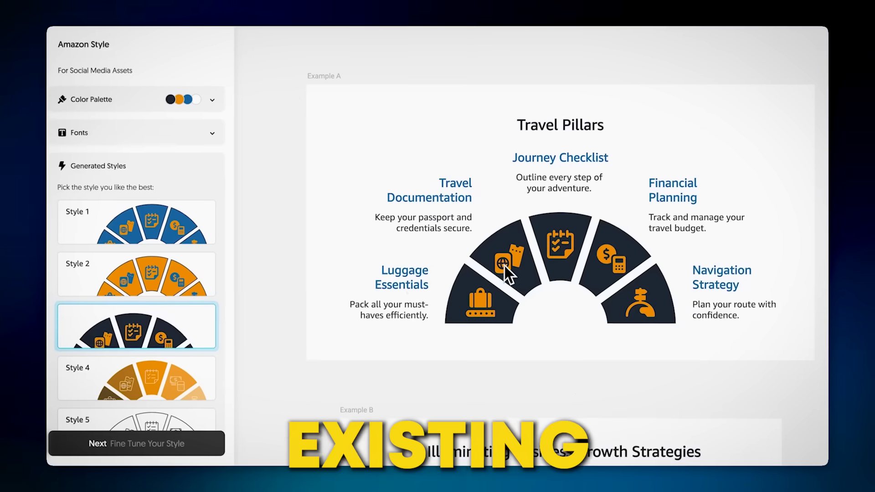
Review the generated Amazon Style options and the visual's background colours, then add a cat icon
scroll(505, 267, down, 1)
scroll(511, 264, down, 15)
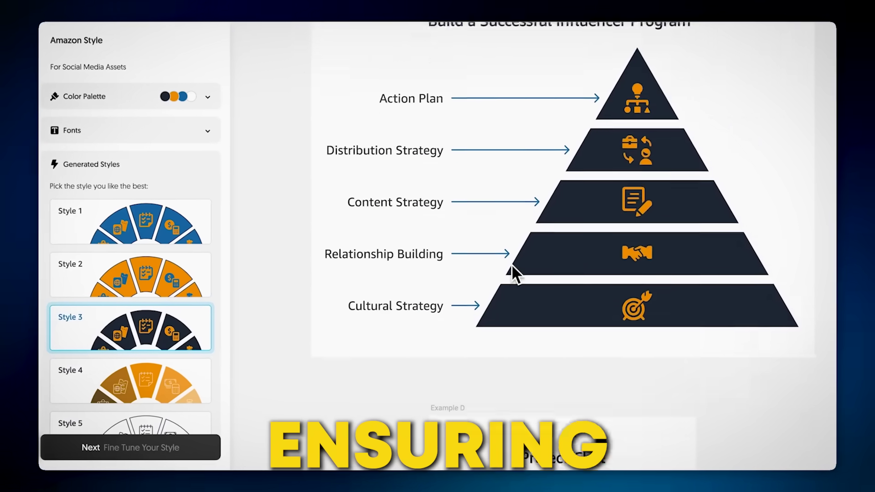
scroll(512, 264, down, 15)
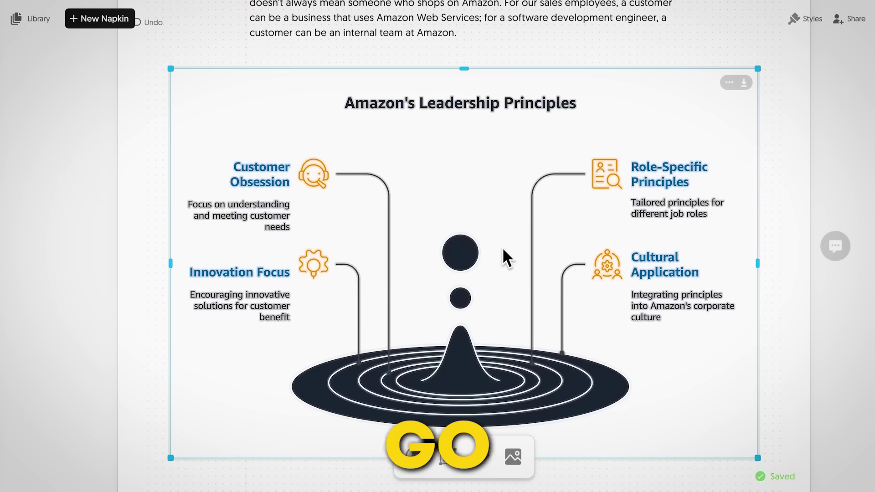
scroll(502, 247, up, 8)
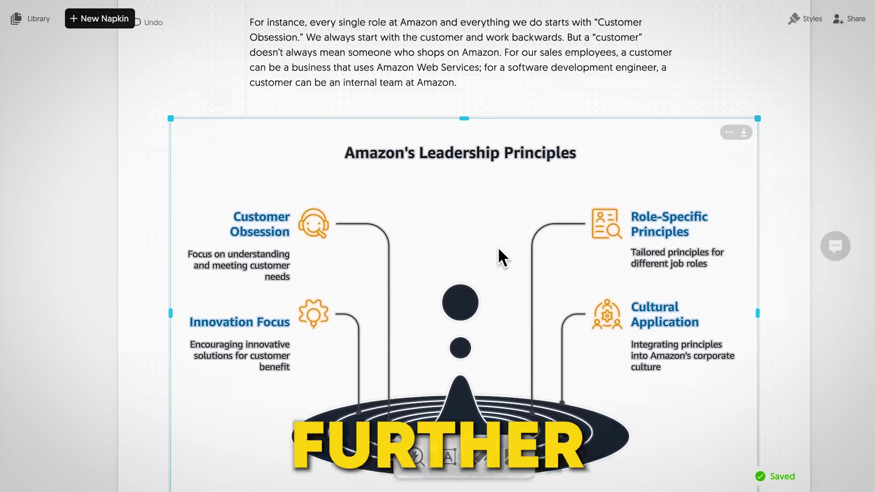
scroll(498, 247, up, 20)
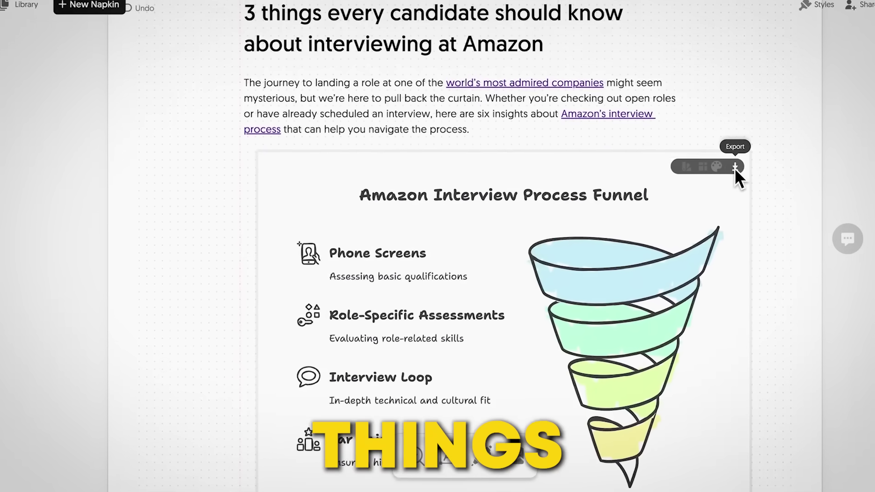
click(720, 164)
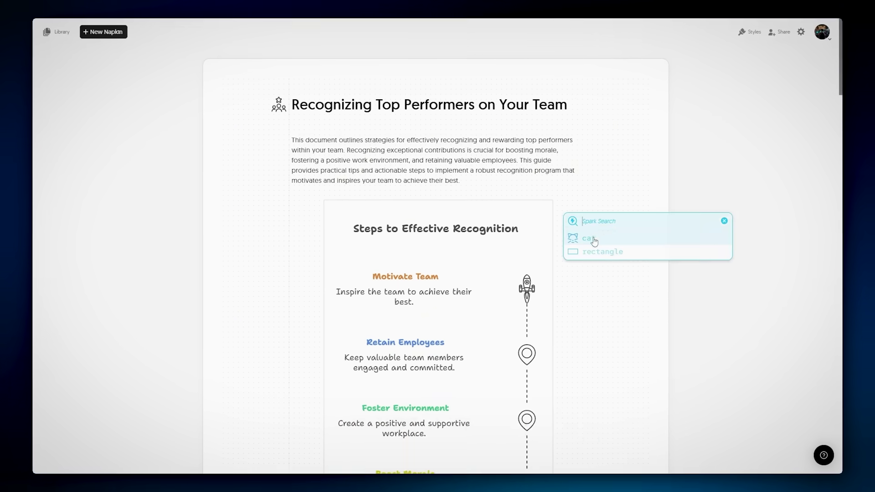
click(589, 238)
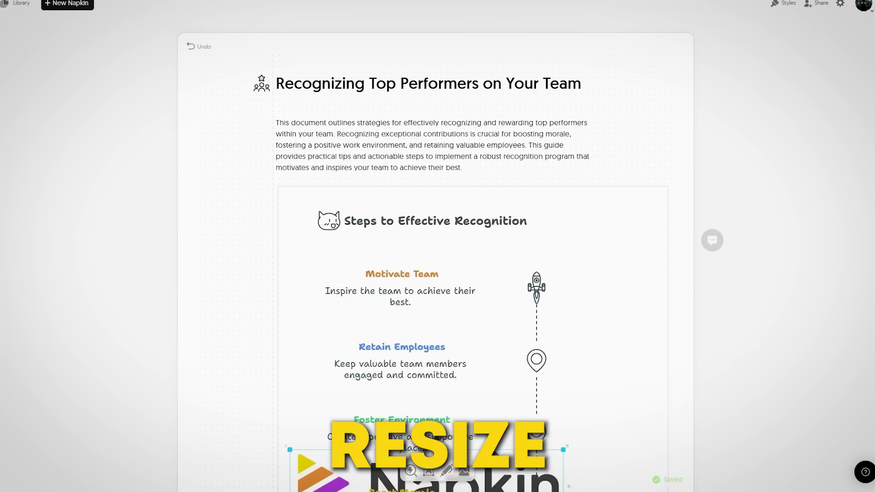
Move the inserted Napkin logo up, shrink it, and place it above Steps to Effective Recognition
drag(565, 449, 567, 172)
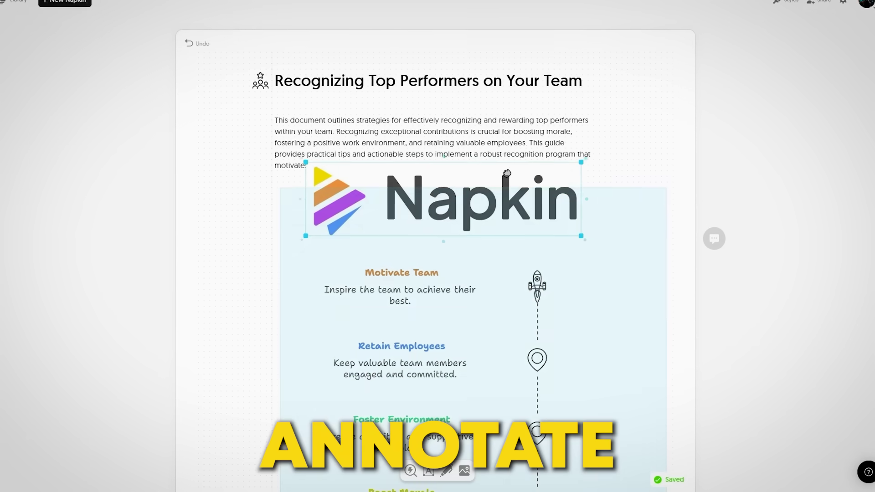
drag(634, 154, 577, 163)
drag(408, 217, 474, 202)
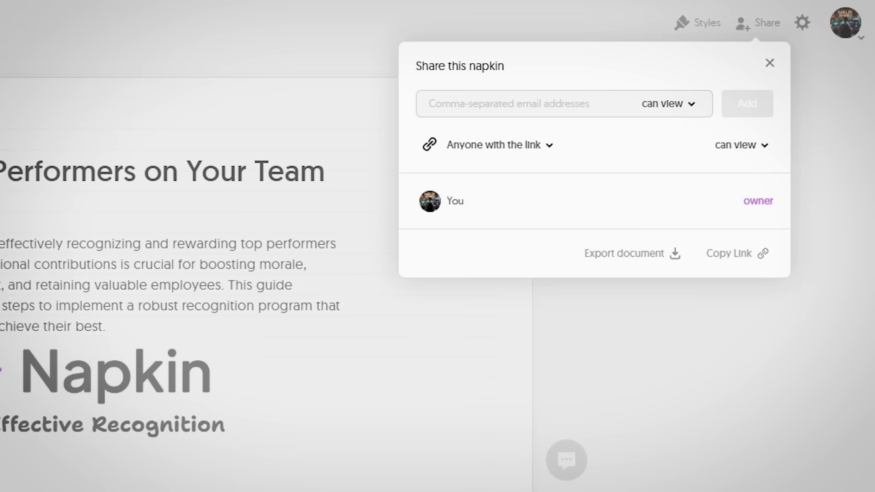
Review link-sharing permissions and PDF page sizes (A4, US Letter), then bring up the document export formats
click(736, 147)
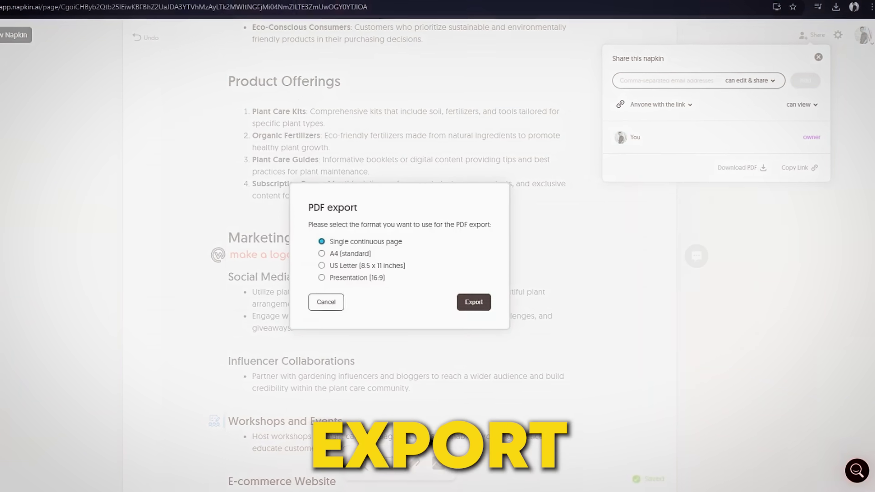
click(321, 254)
click(321, 265)
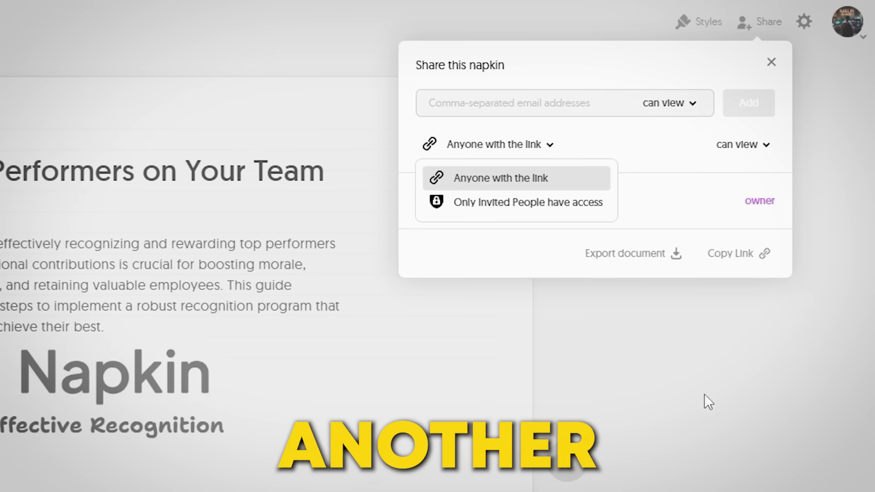
click(657, 253)
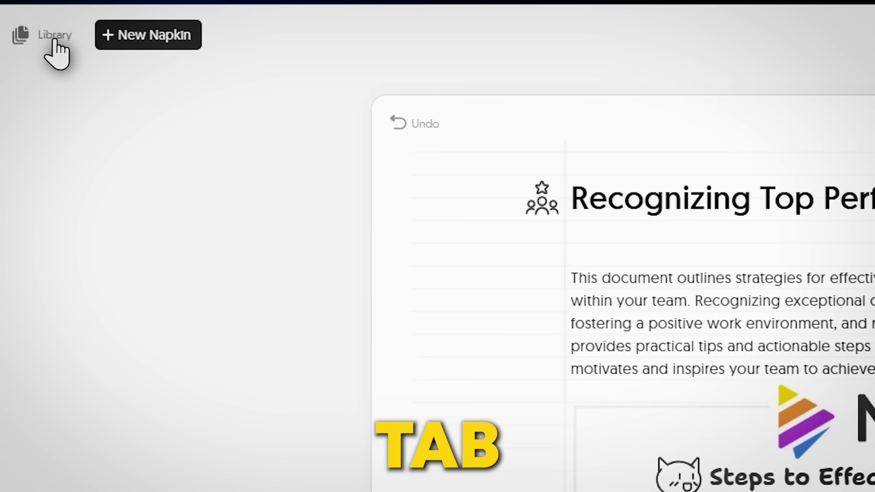
Show the Library's My Napkins list beside the recognition document
click(42, 40)
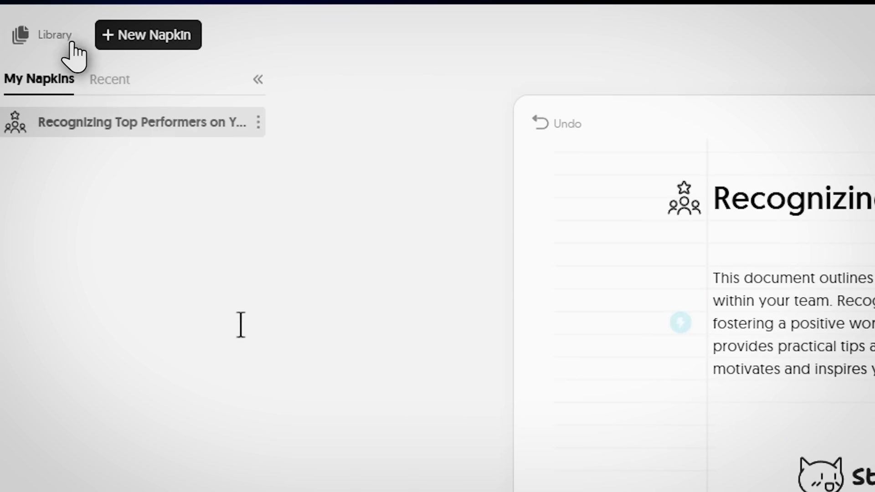